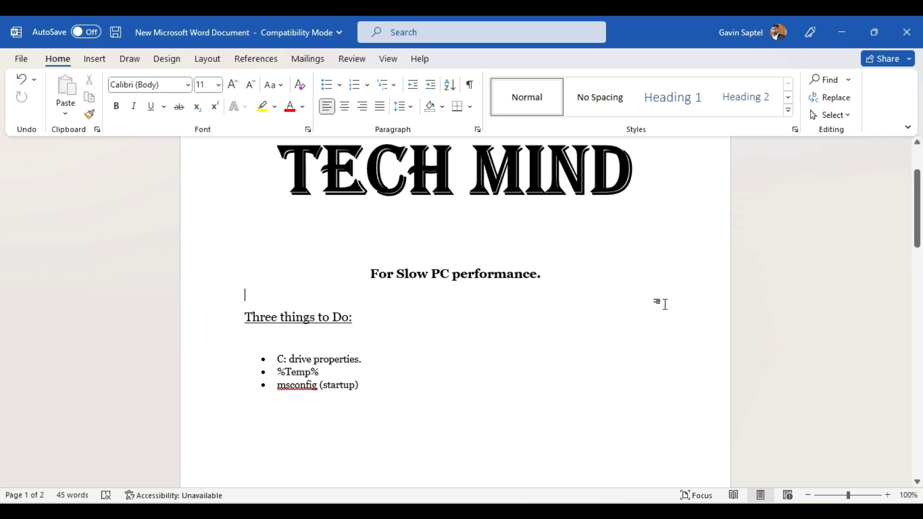
- Open the properties of Local Disk (C:) from This PC and start Disk Cleanup for it
left_click(842, 33)
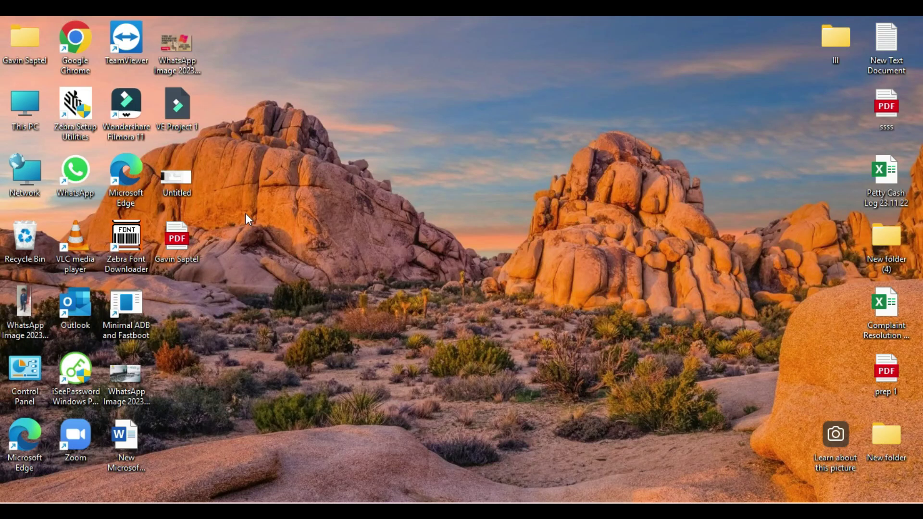
double_click(14, 112)
right_click(226, 259)
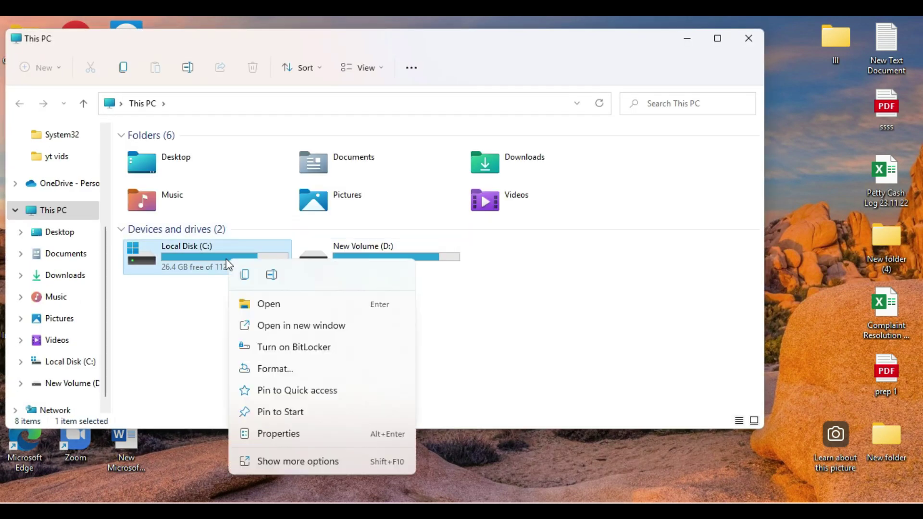
left_click(310, 436)
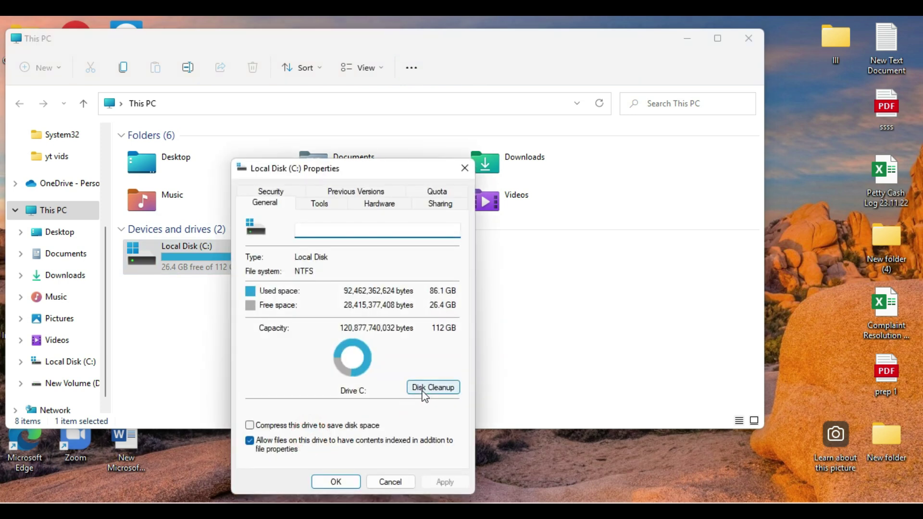
left_click(424, 393)
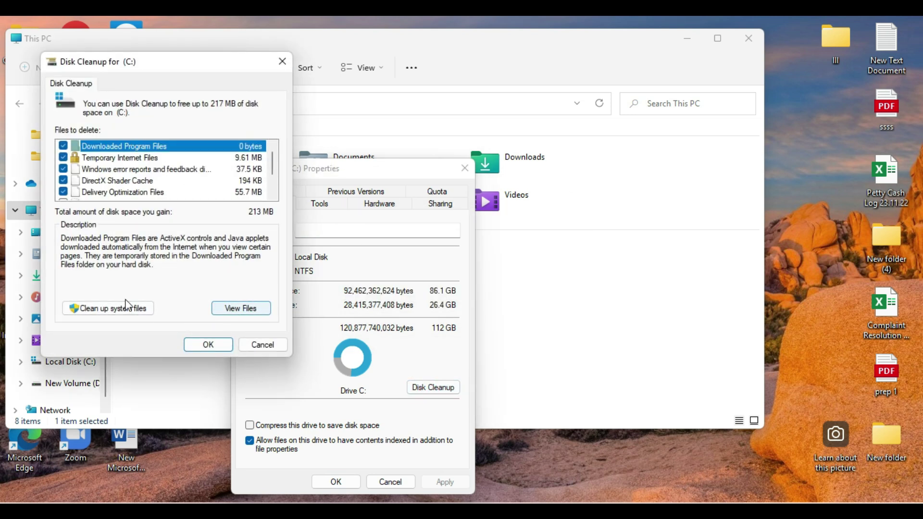
- Include system files in the C: drive cleanup and permanently delete the preselected file categories, leaving the drive properties when done
left_click(111, 308)
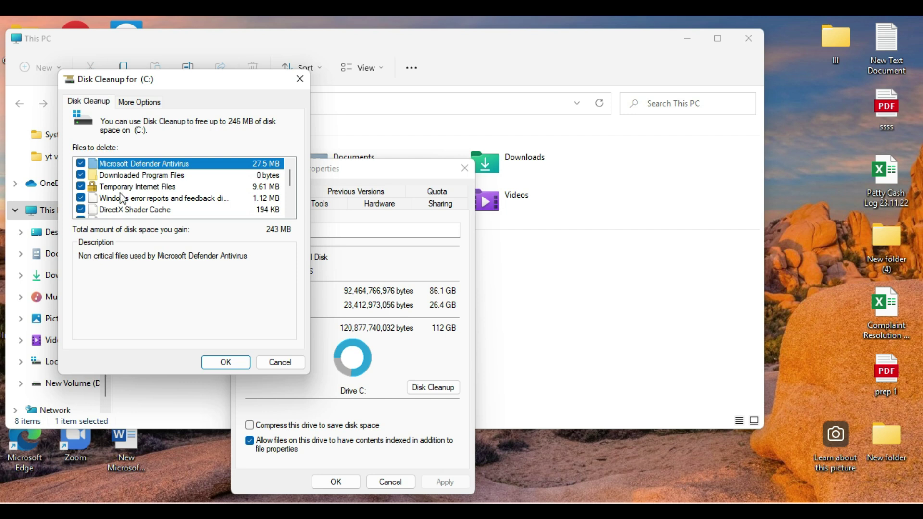
scroll(139, 182, "down", 2)
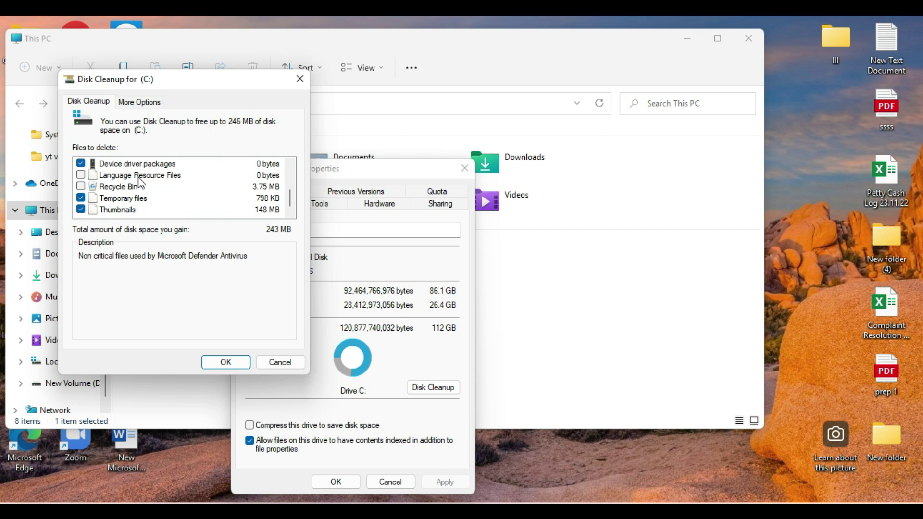
scroll(139, 181, "up", 3)
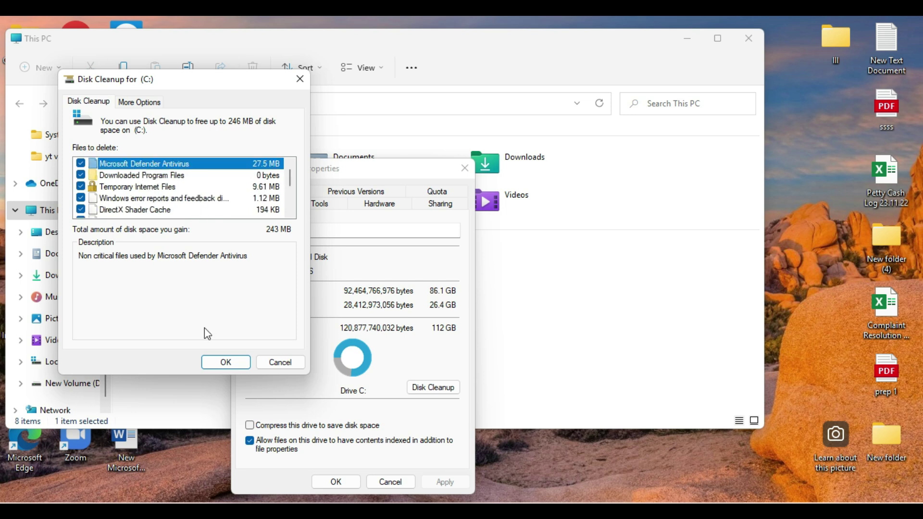
left_click(227, 362)
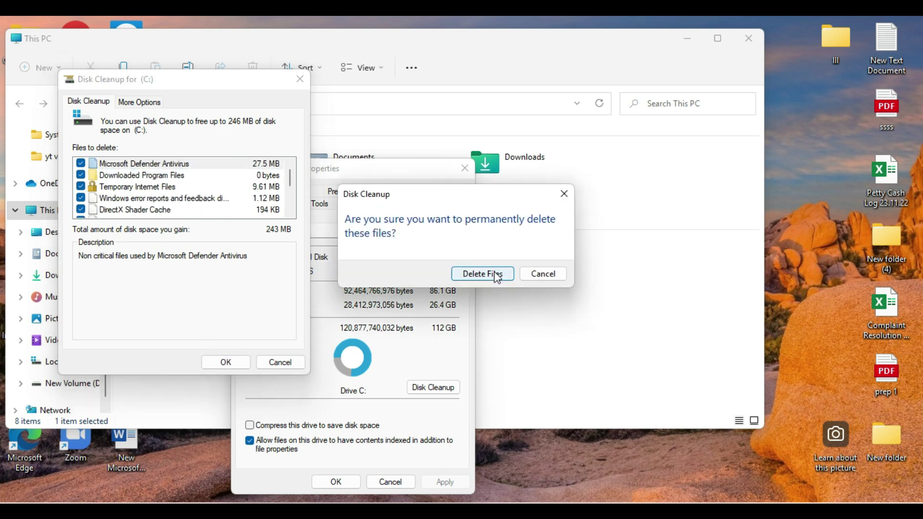
left_click(495, 273)
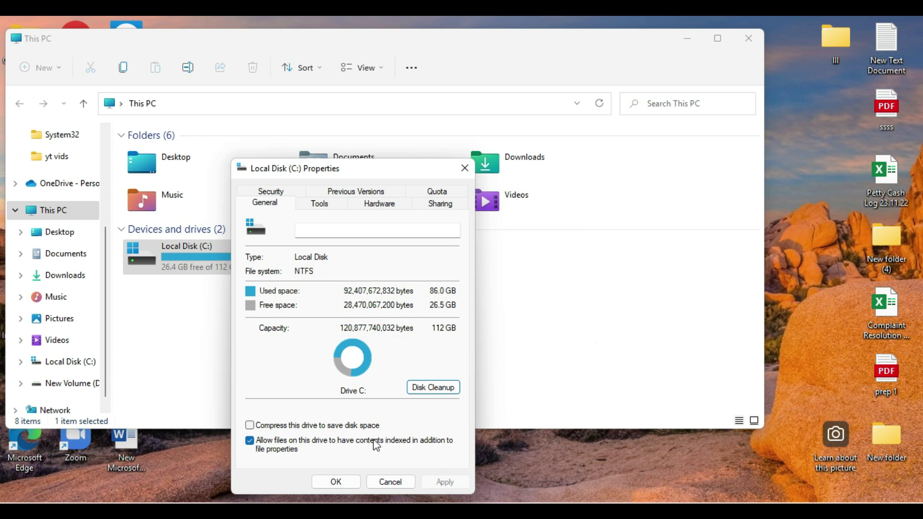
left_click(342, 482)
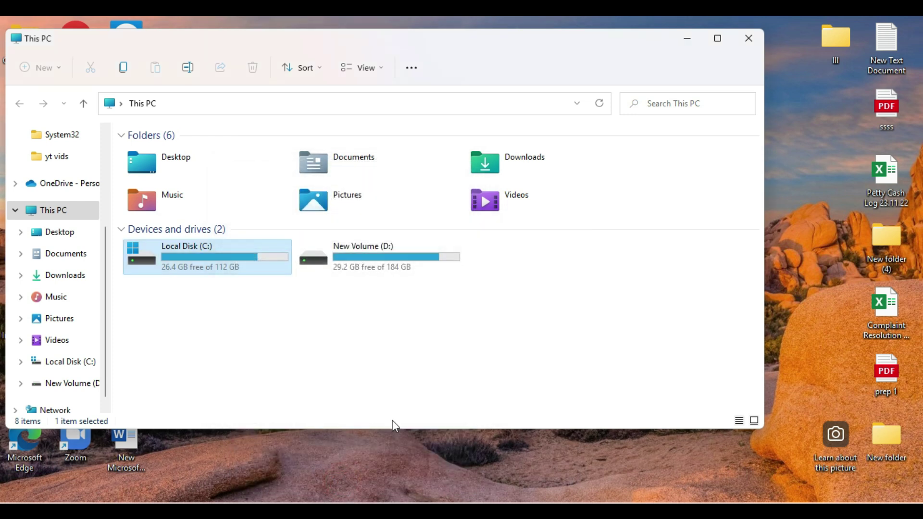
left_click(692, 38)
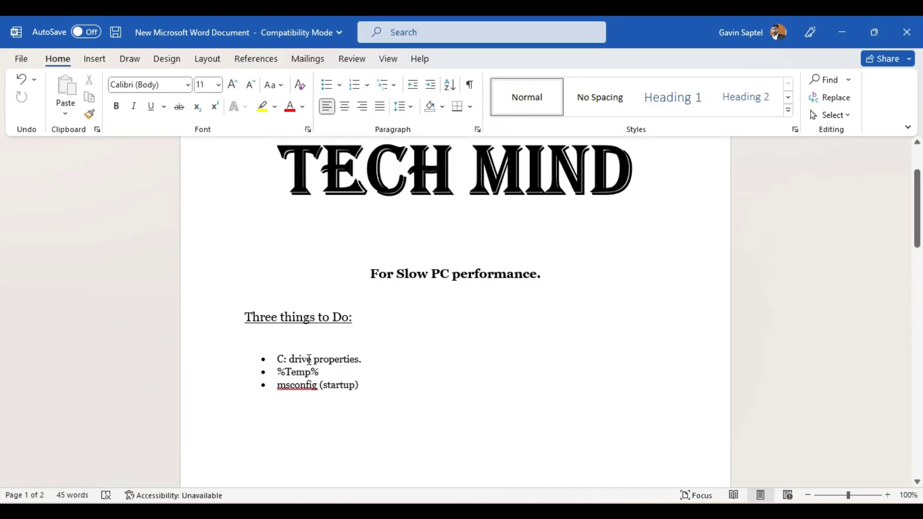
- Open the user's temporary files folder by running %temp% from the Run dialog
double_click(336, 373)
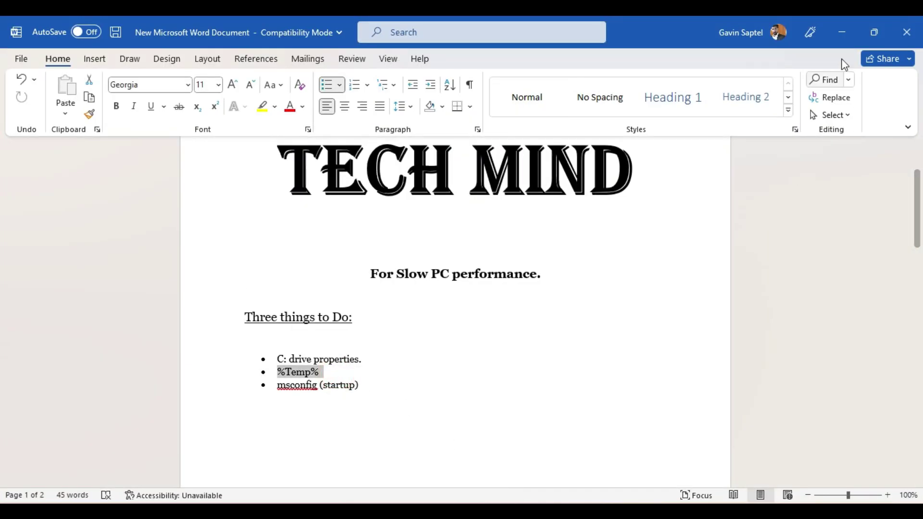
left_click(842, 32)
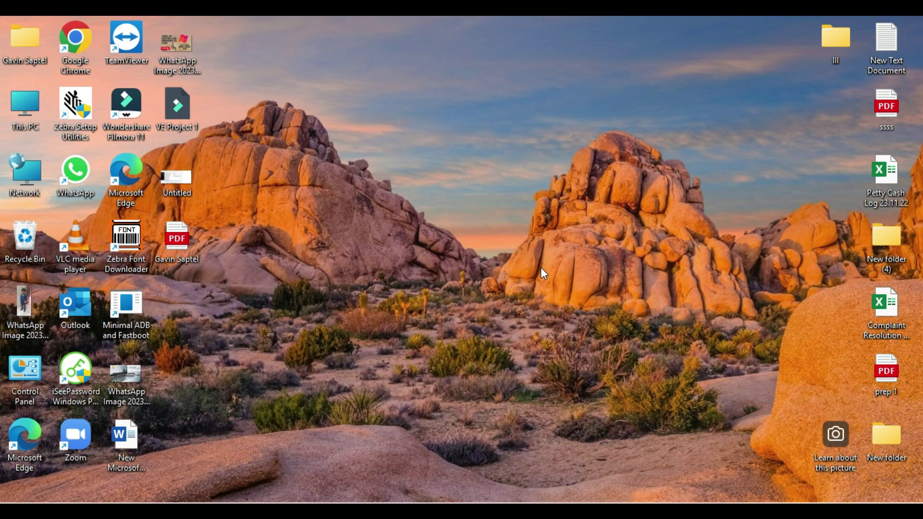
key("super+r")
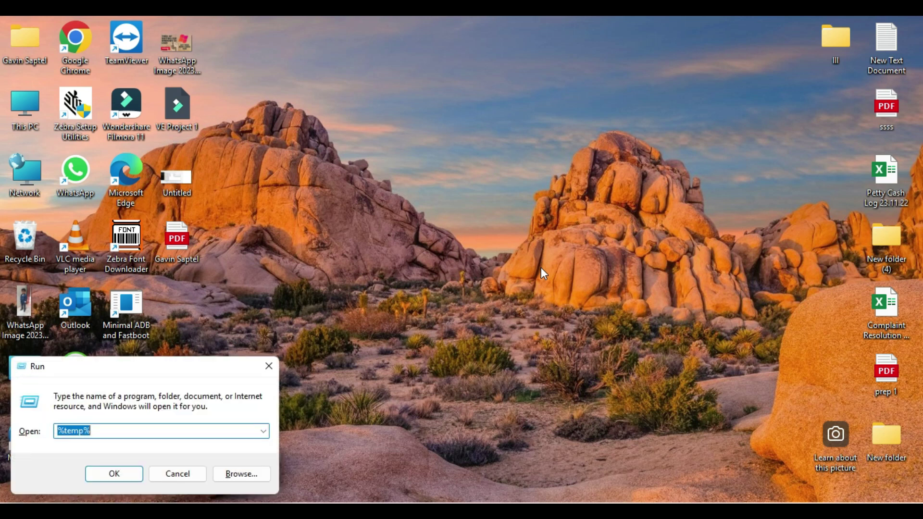
left_click(114, 429)
left_click(109, 475)
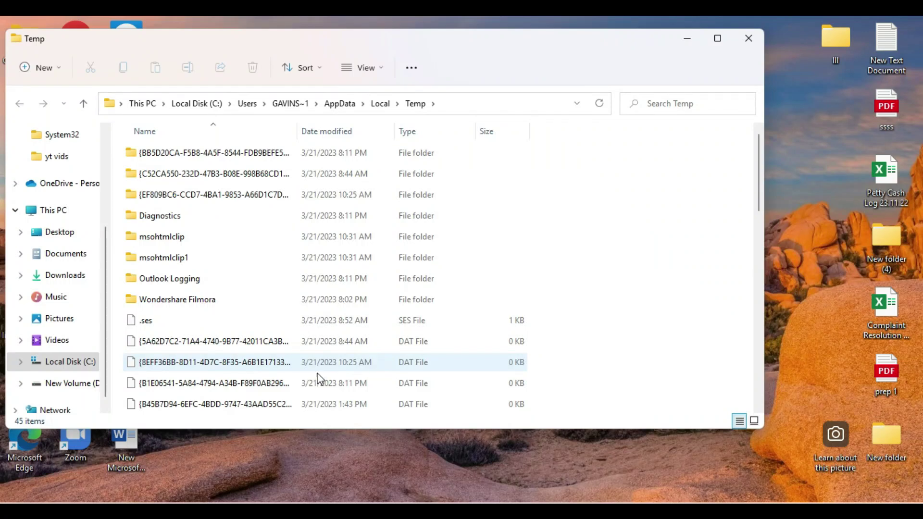
- Permanently delete all files and folders in the Temp folder
left_click(229, 161)
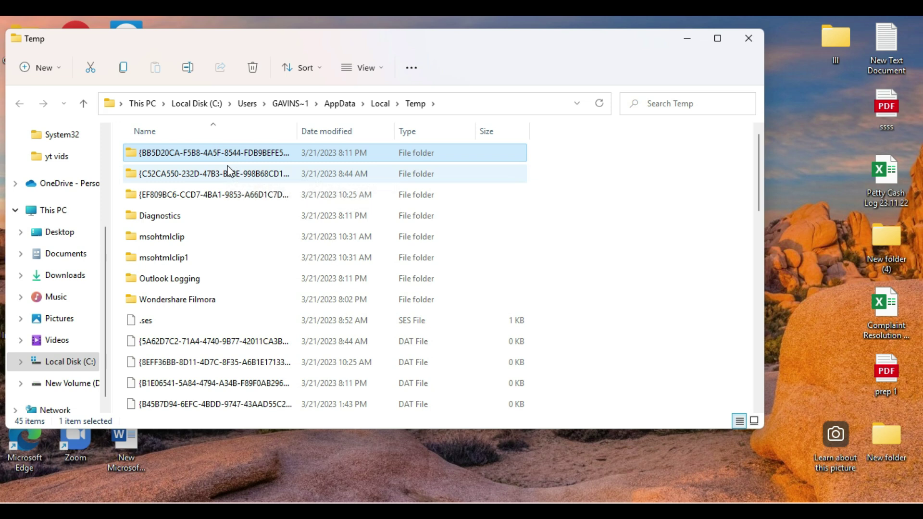
key("ctrl+a")
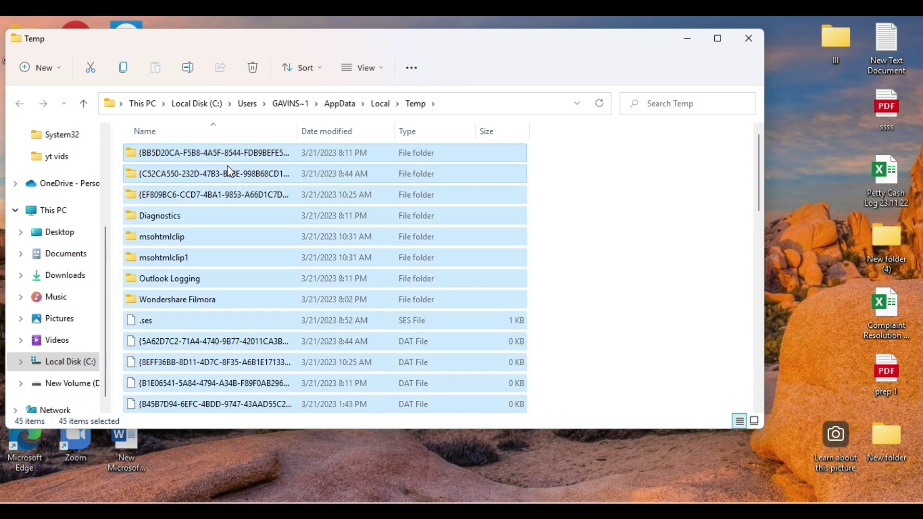
key("shift+Delete")
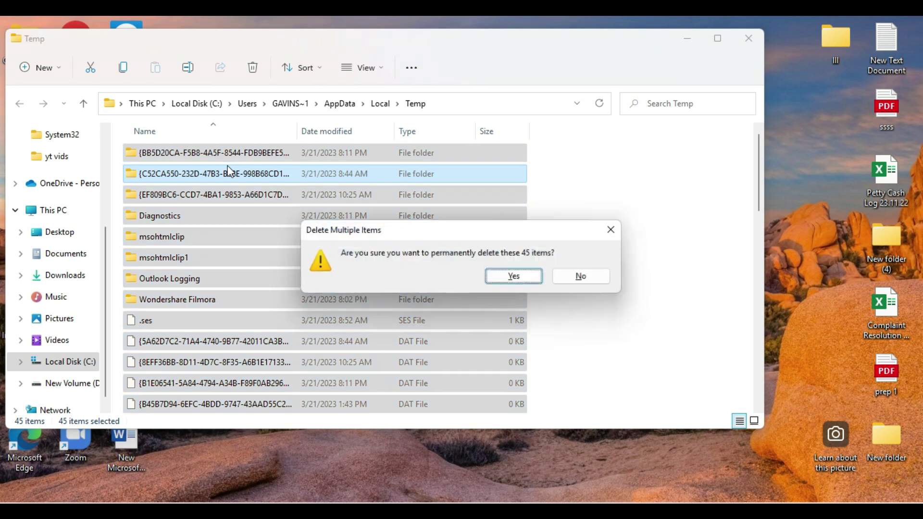
key("Return")
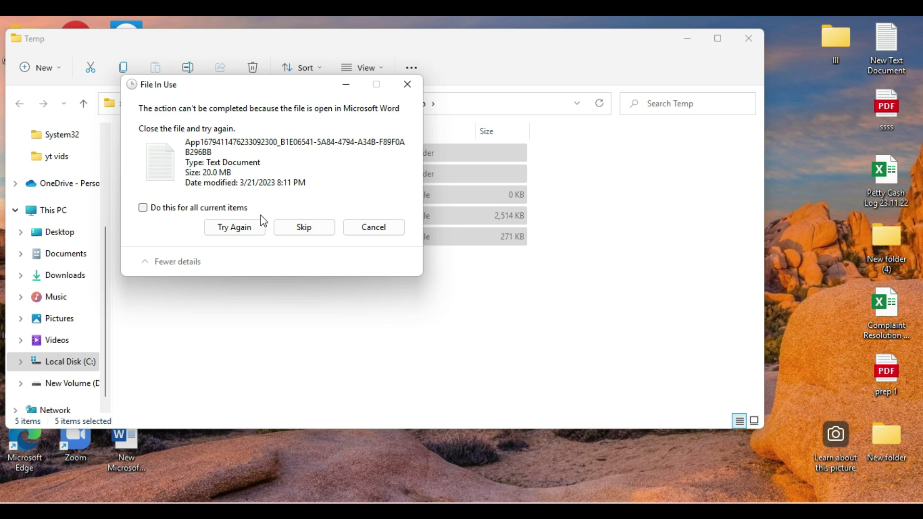
- Retry the file in use, skip and cancel what cannot be deleted, and close the Temp folder
left_click_drag(275, 85, 628, 94)
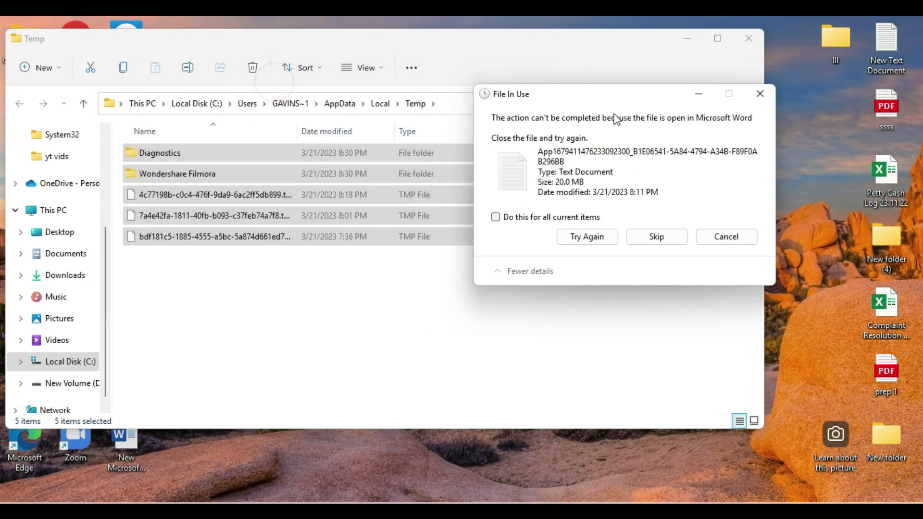
left_click(591, 237)
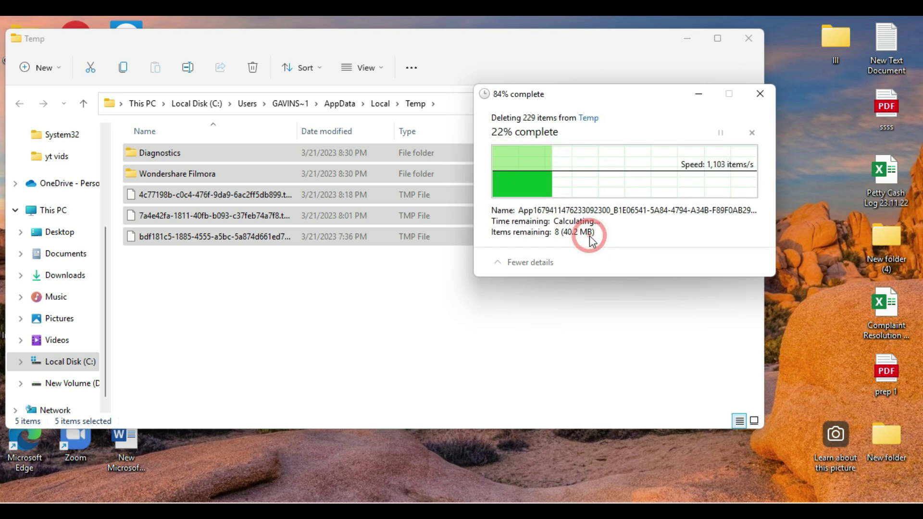
left_click(660, 236)
left_click(726, 237)
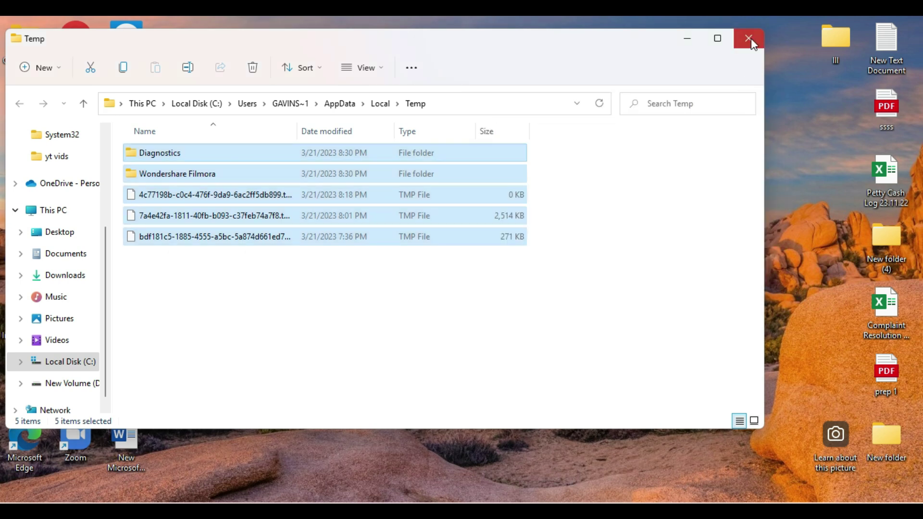
left_click(751, 38)
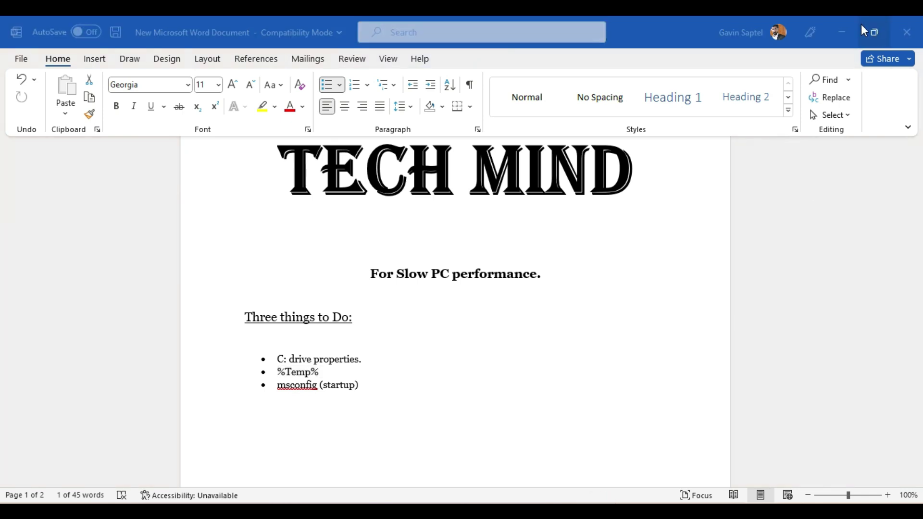
- Run msconfig and open Task Manager's startup list from System Configuration
left_click(842, 33)
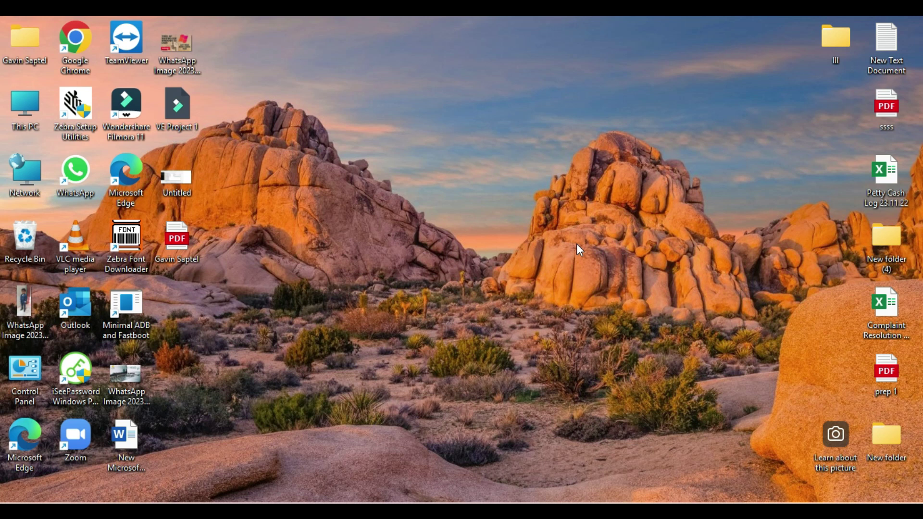
key("super+r")
type("m")
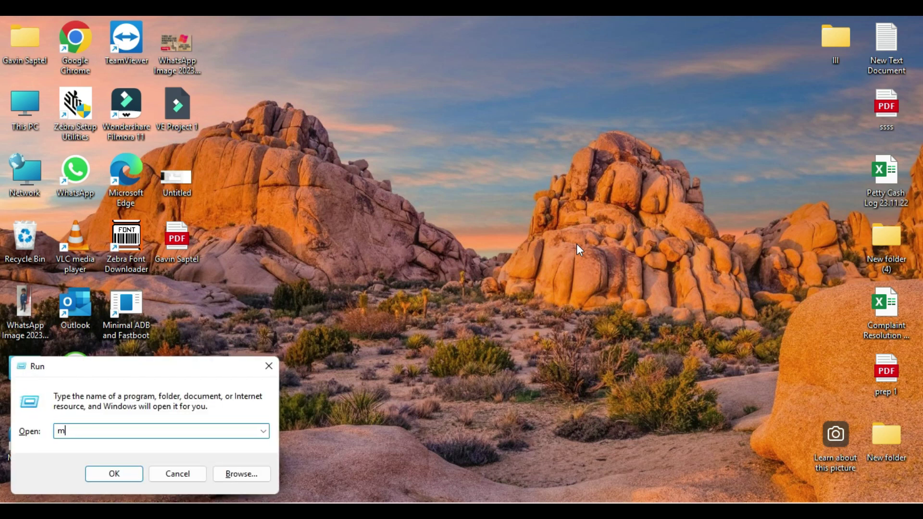
type("sconfig")
key("Return")
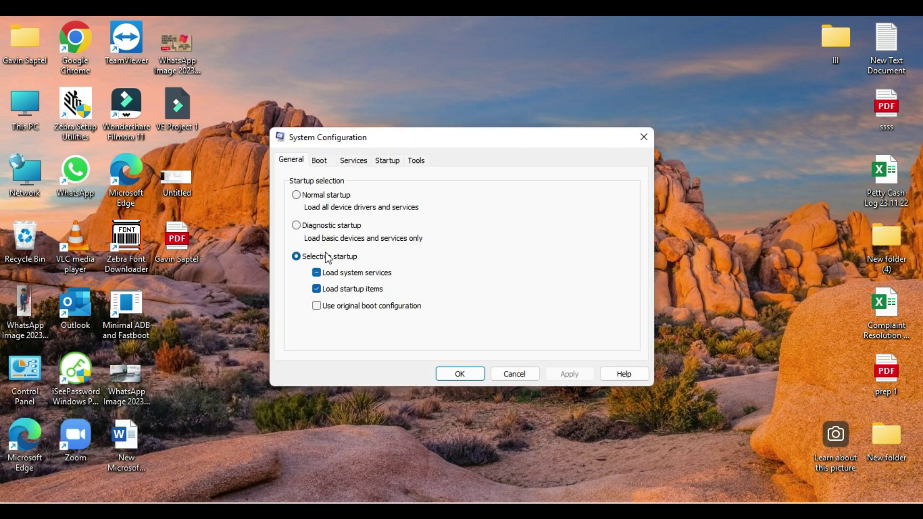
left_click(389, 164)
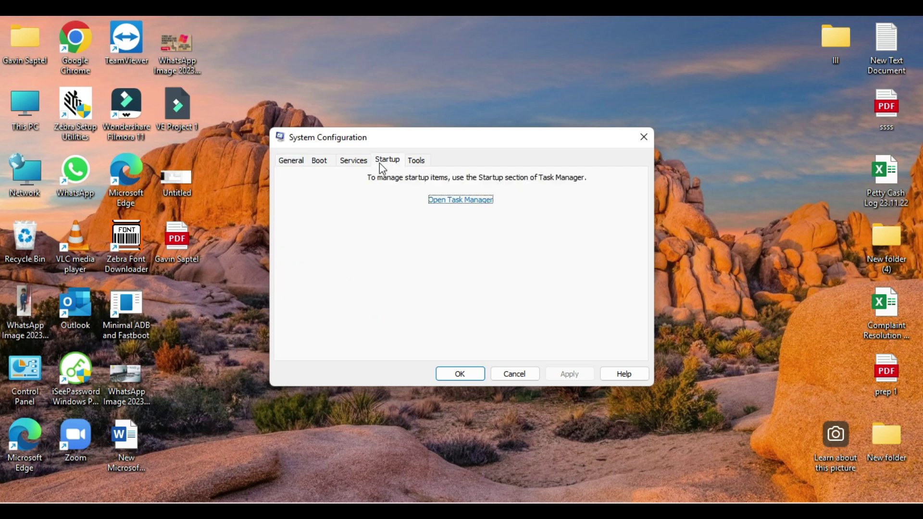
left_click(450, 200)
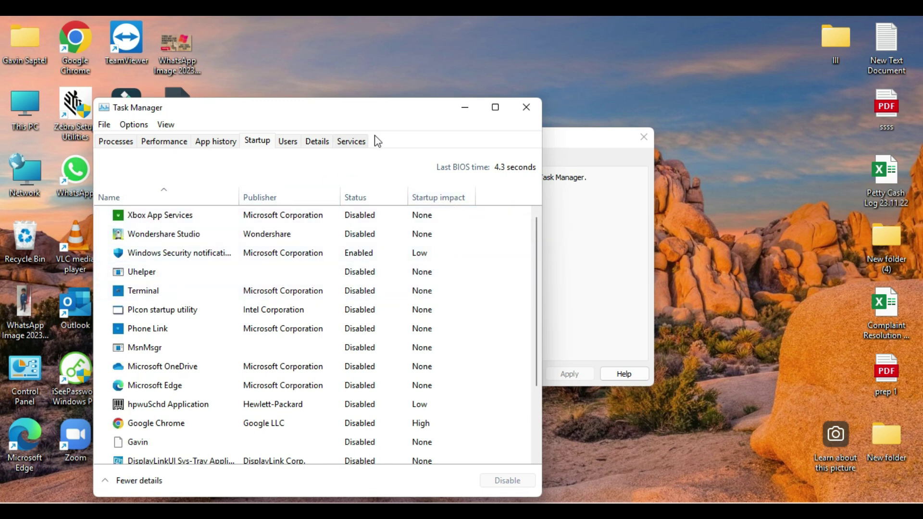
- Examine the status and startup impact of the listed startup apps, selecting the DisplayLinkUI and Windows Security notification entries
left_click_drag(392, 116, 473, 94)
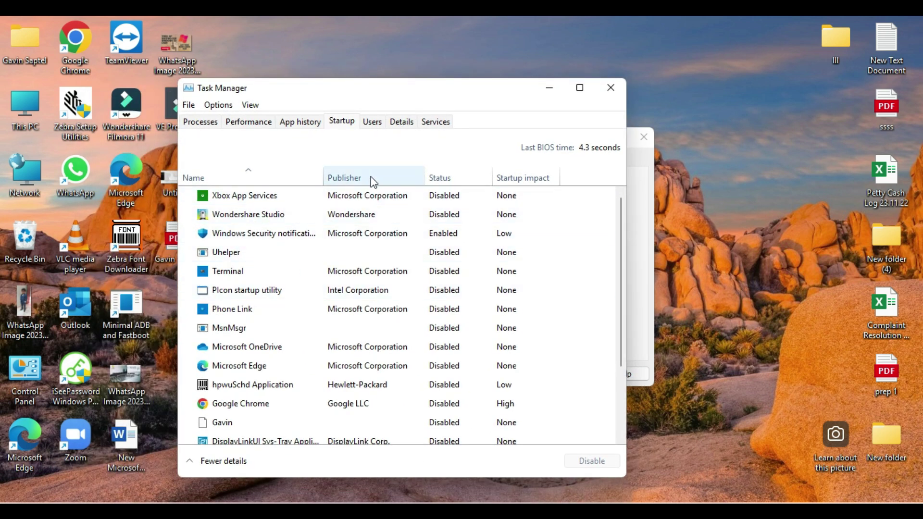
scroll(353, 216, "down", 1)
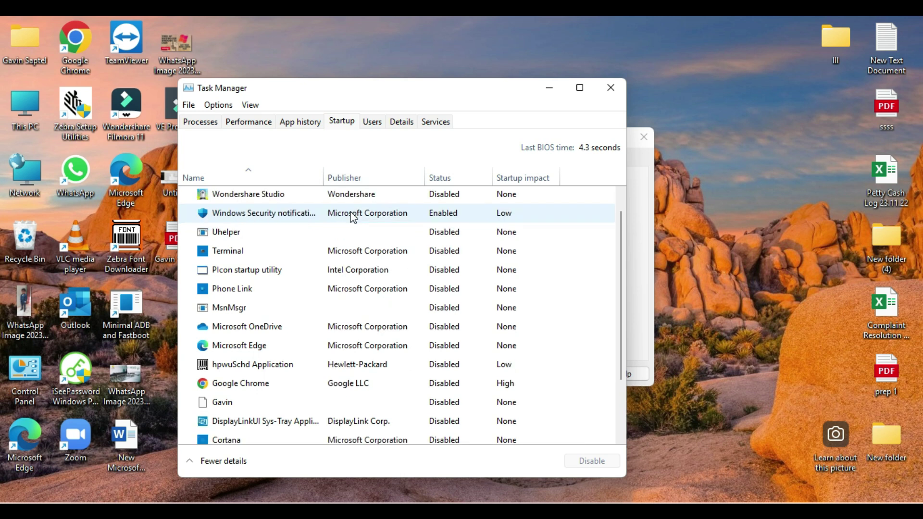
scroll(352, 217, "down", 4)
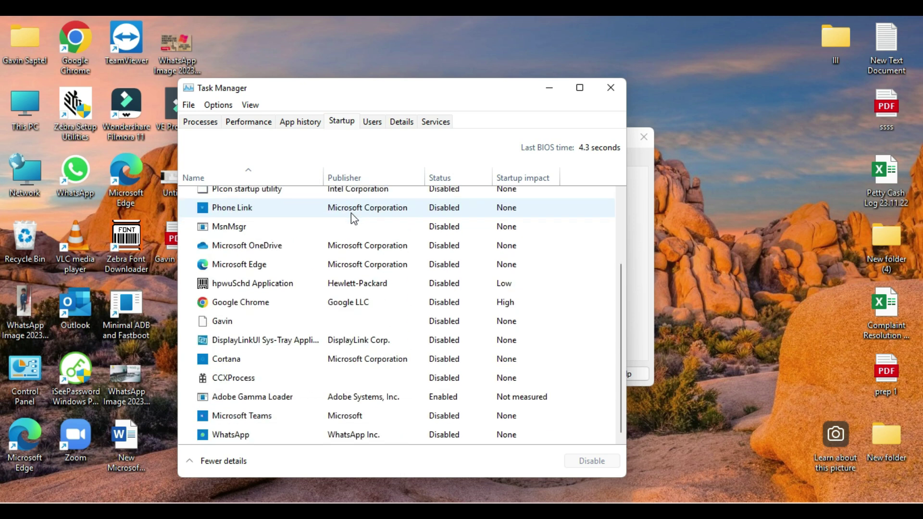
scroll(354, 219, "up", 5)
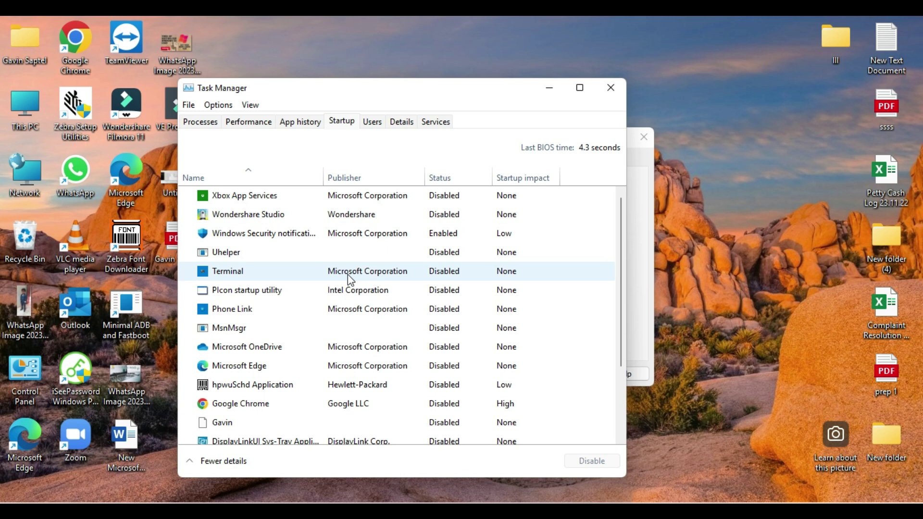
scroll(345, 313, "down", 2)
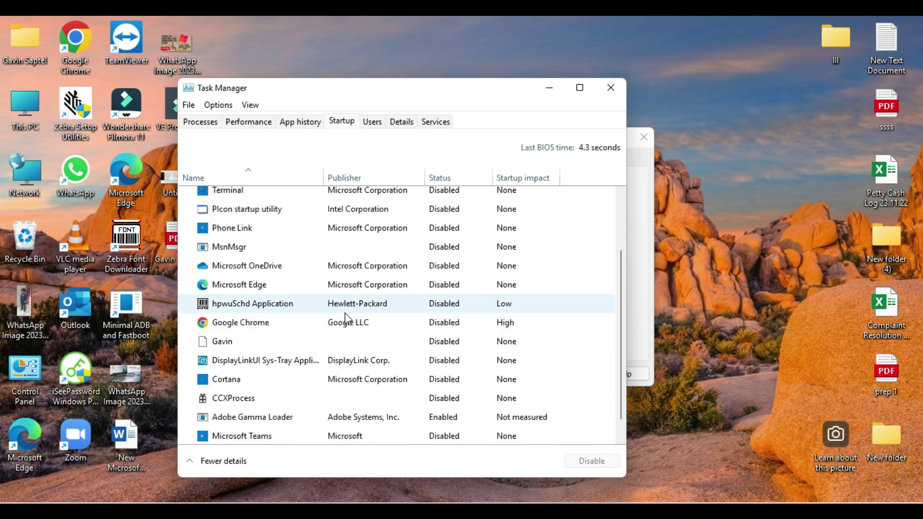
scroll(345, 313, "down", 1)
left_click(349, 342)
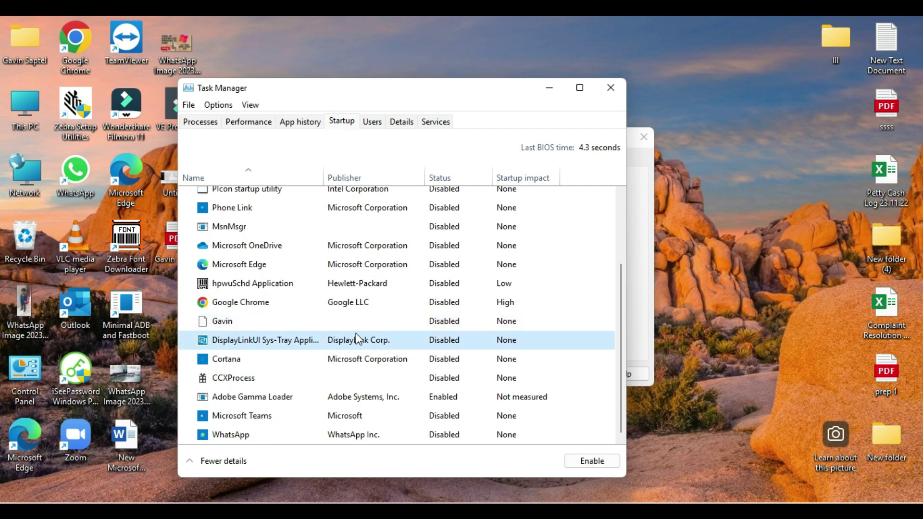
scroll(354, 342, "up", 2)
left_click(374, 238)
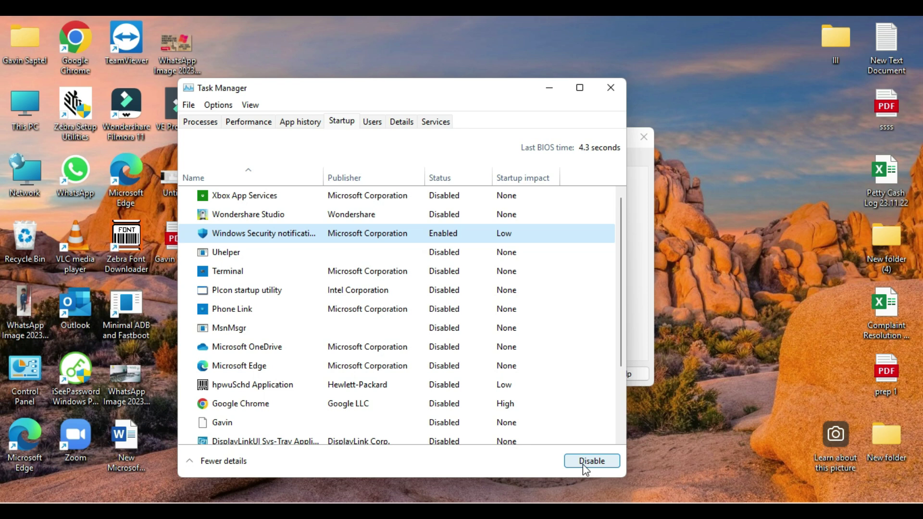
- Disable the Adobe Gamma Loader startup app
scroll(264, 261, "down", 2)
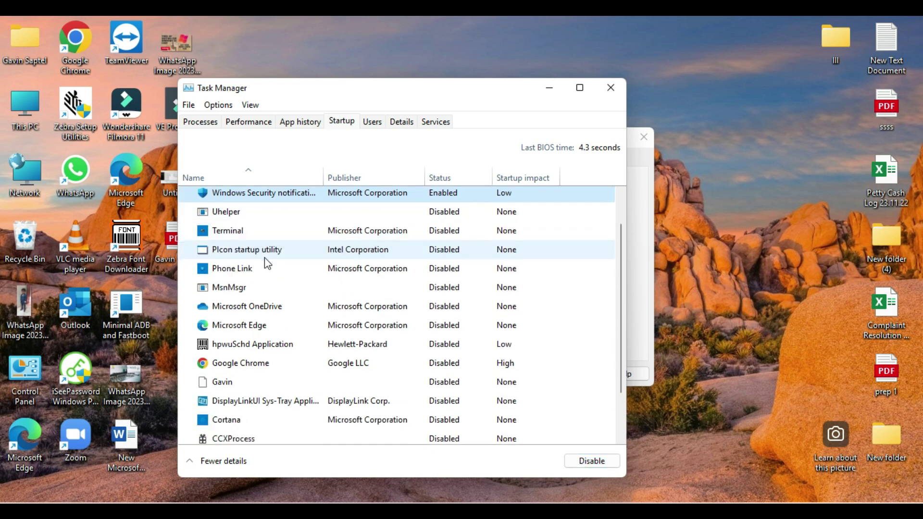
scroll(265, 262, "down", 3)
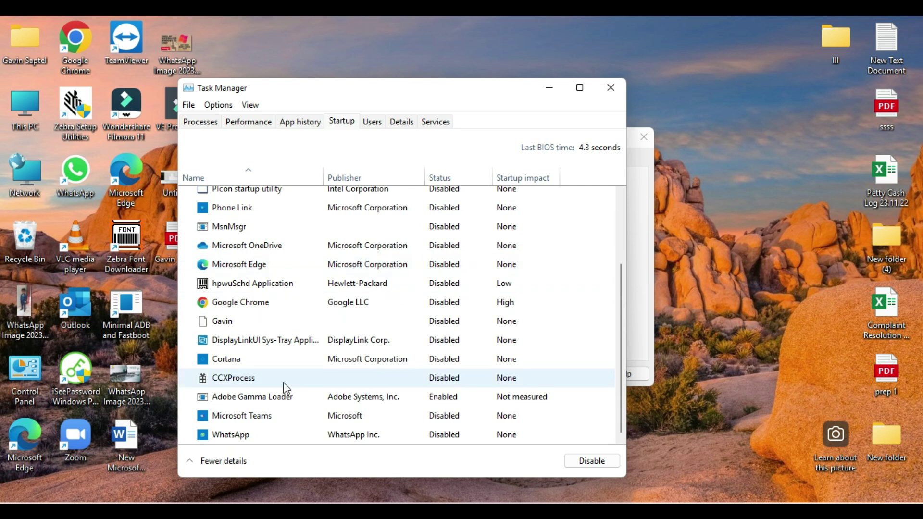
left_click(283, 402)
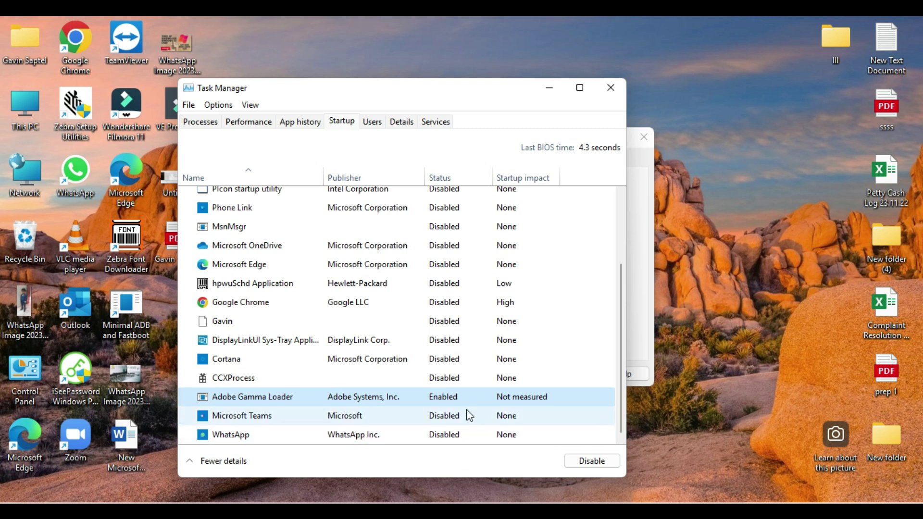
left_click(580, 462)
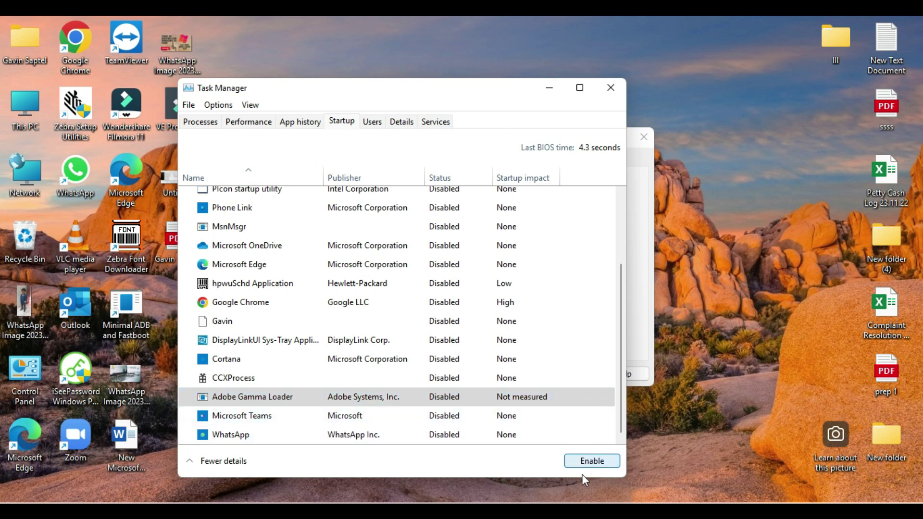
left_click(464, 396)
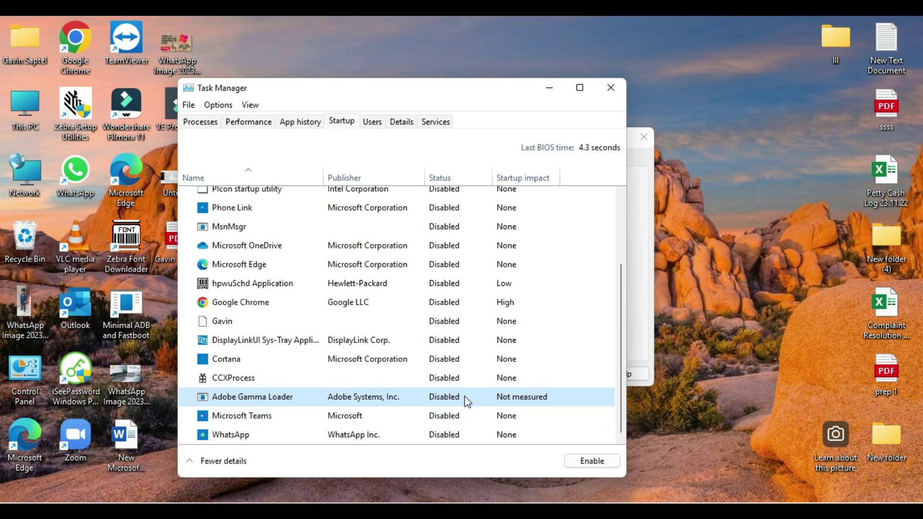
- Close Task Manager, accept the System Configuration dialog, and minimize the Word document to return to the desktop
left_click(621, 84)
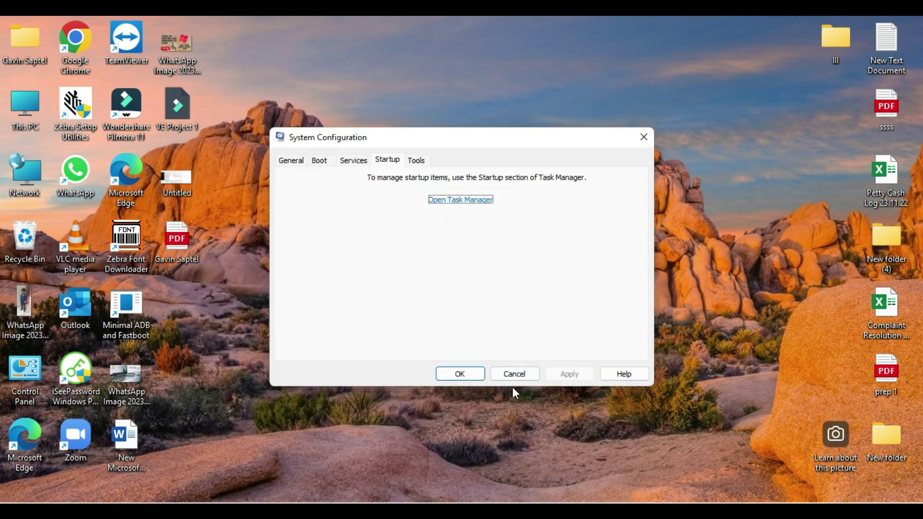
left_click(469, 374)
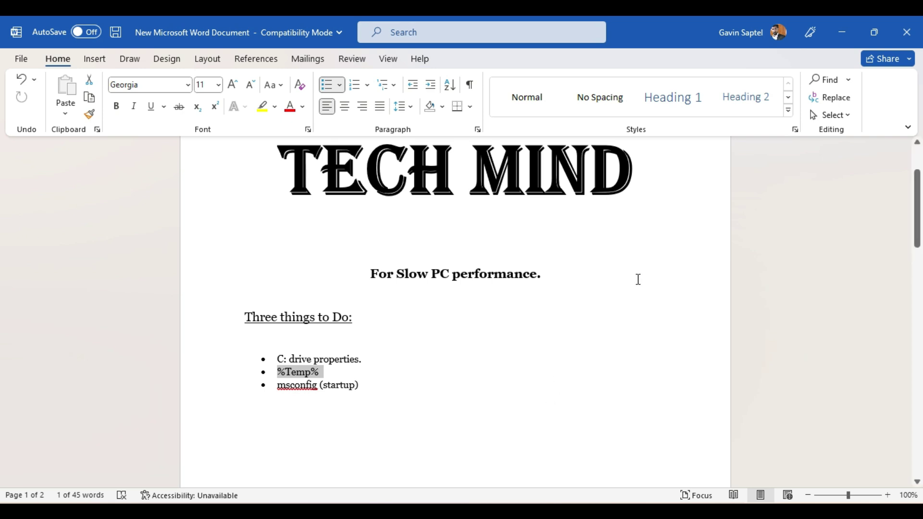
left_click(839, 34)
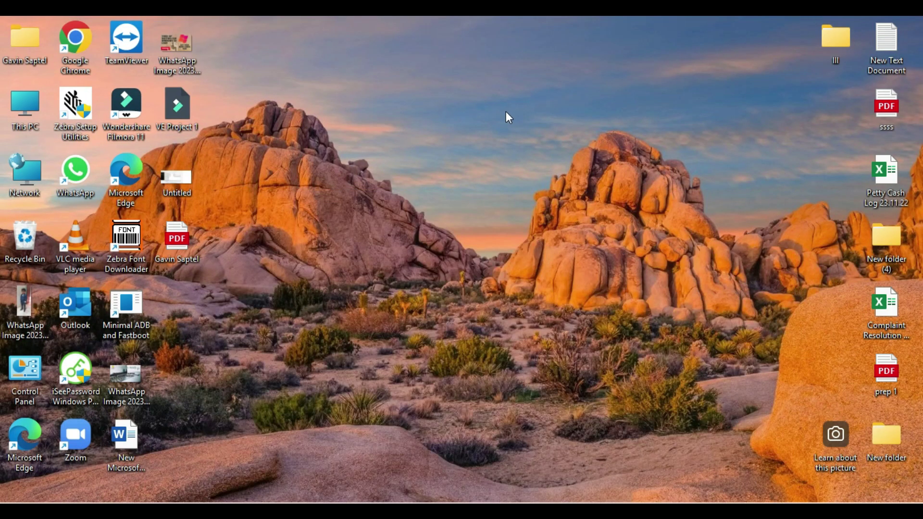